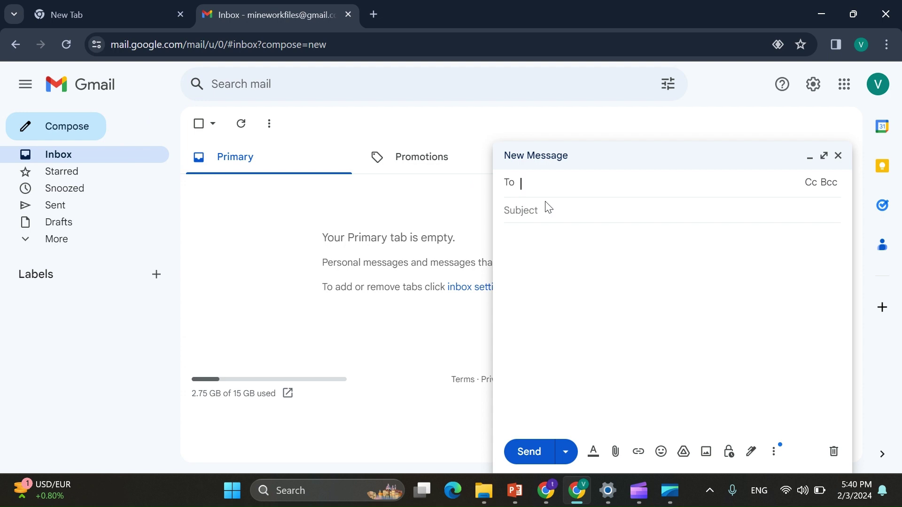
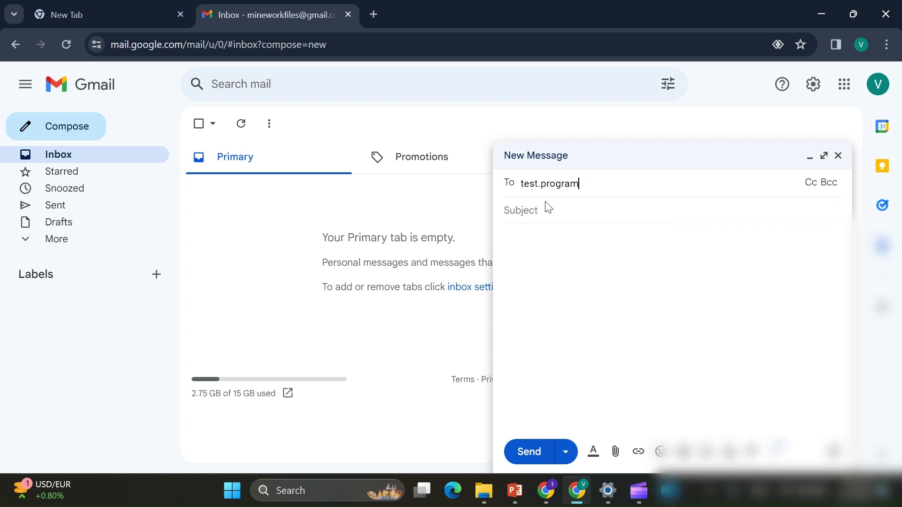
# Step: Start the dotted recipient address and check the second account's address in its window
pyautogui.click(554, 492)
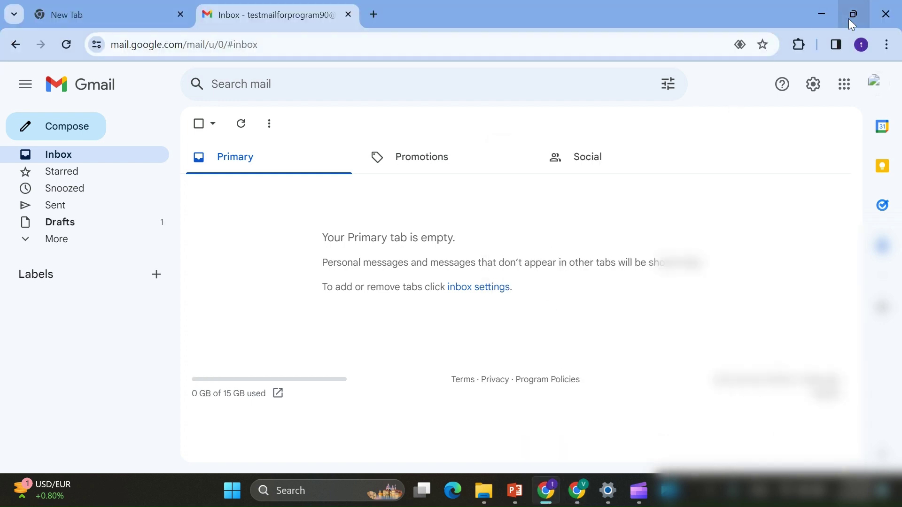
pyautogui.click(861, 44)
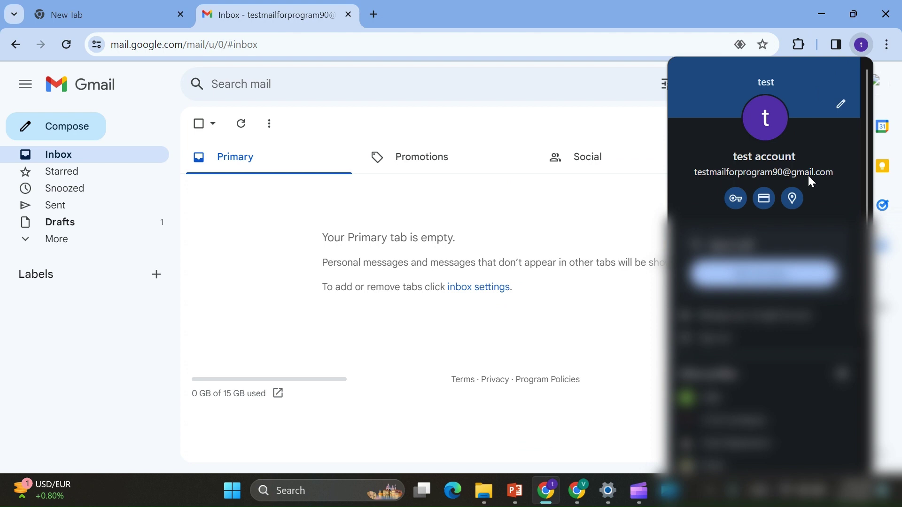
pyautogui.click(586, 499)
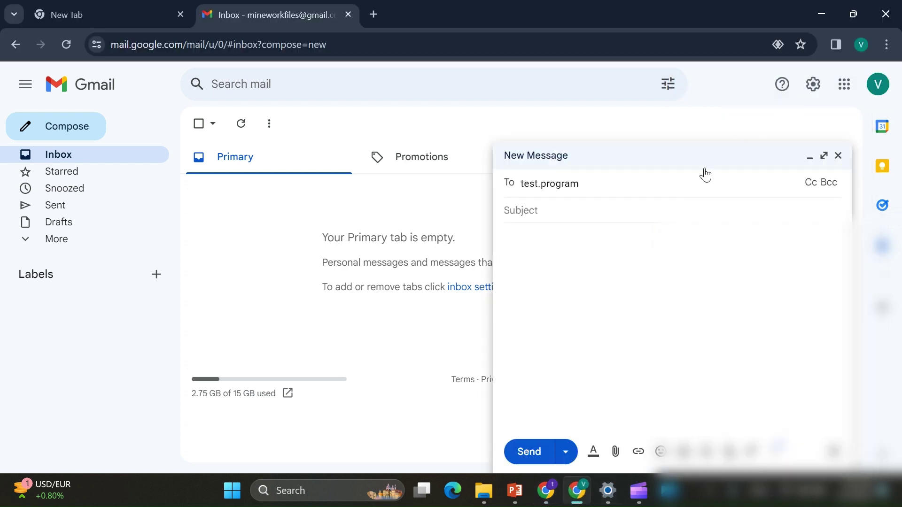
# Step: Complete the dotted version of the test address as recipient and begin the subject 'dot'
pyautogui.click(542, 187)
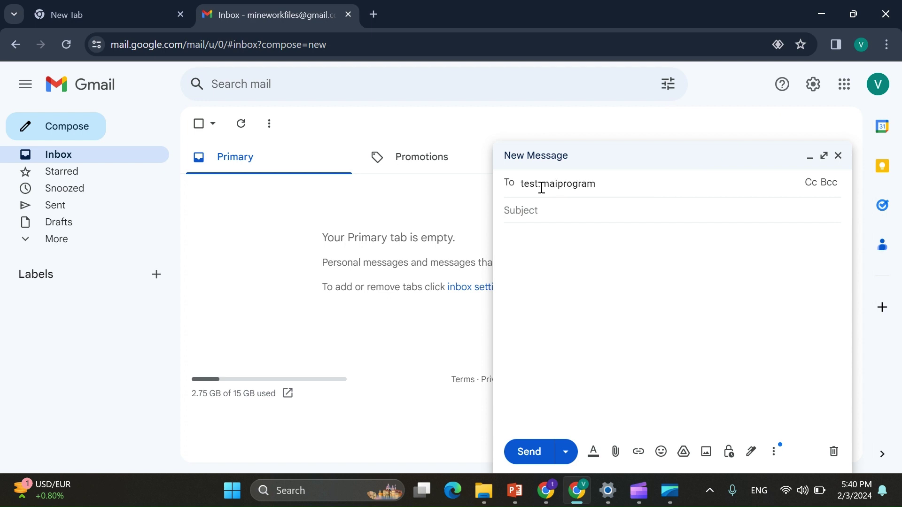
pyautogui.click(635, 184)
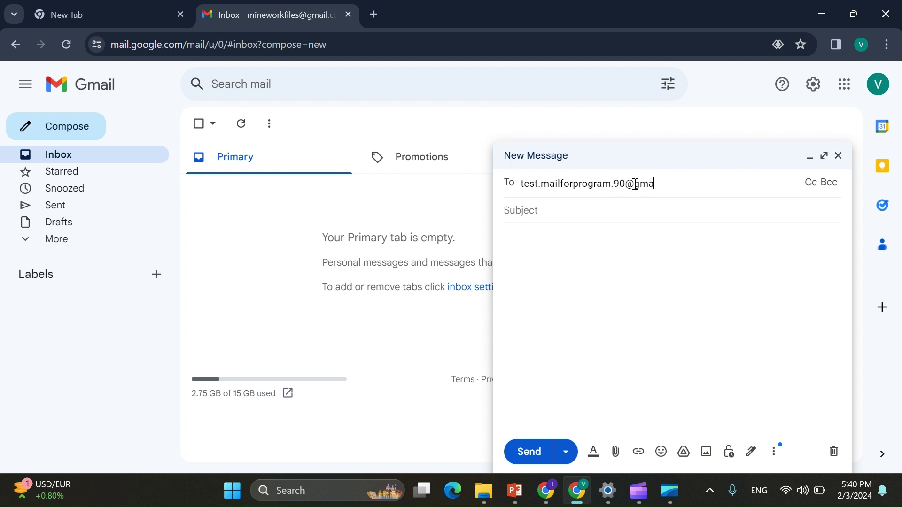
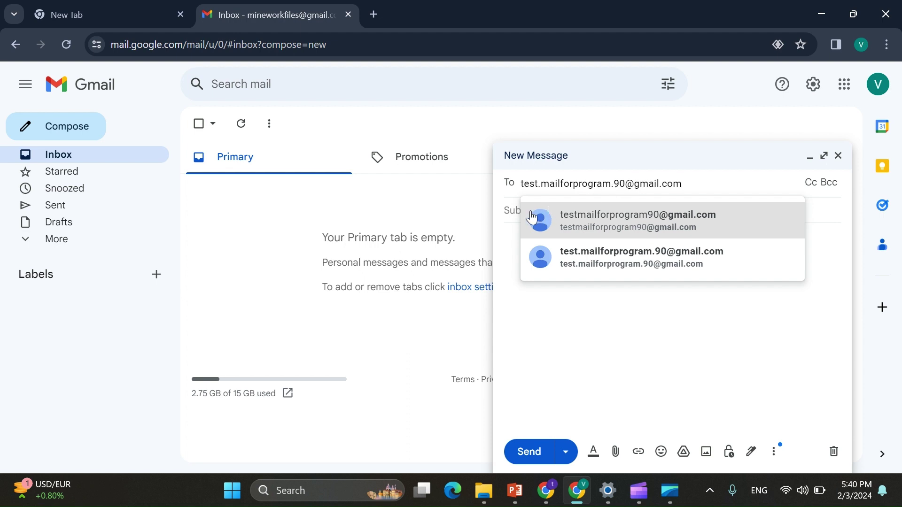
pyautogui.click(510, 210)
pyautogui.write('doe')
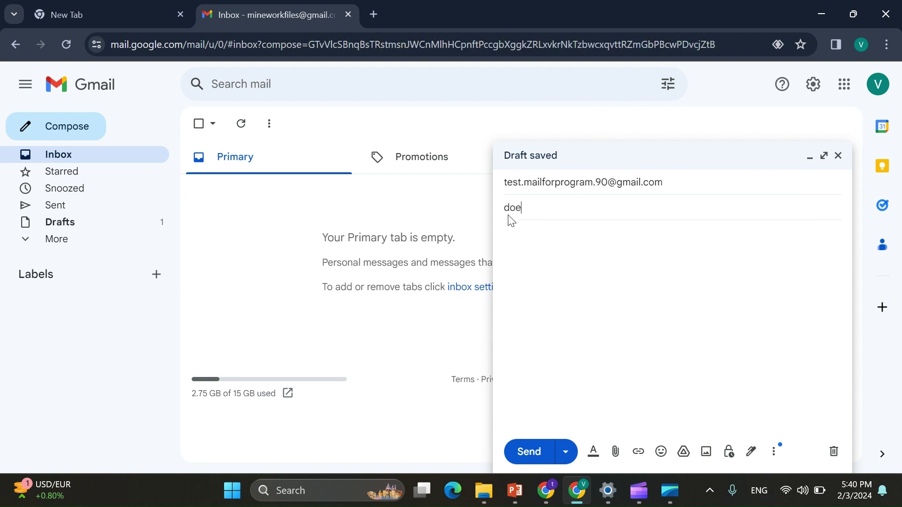
pyautogui.press('BackSpace')
pyautogui.write('t')
pyautogui.click(672, 182)
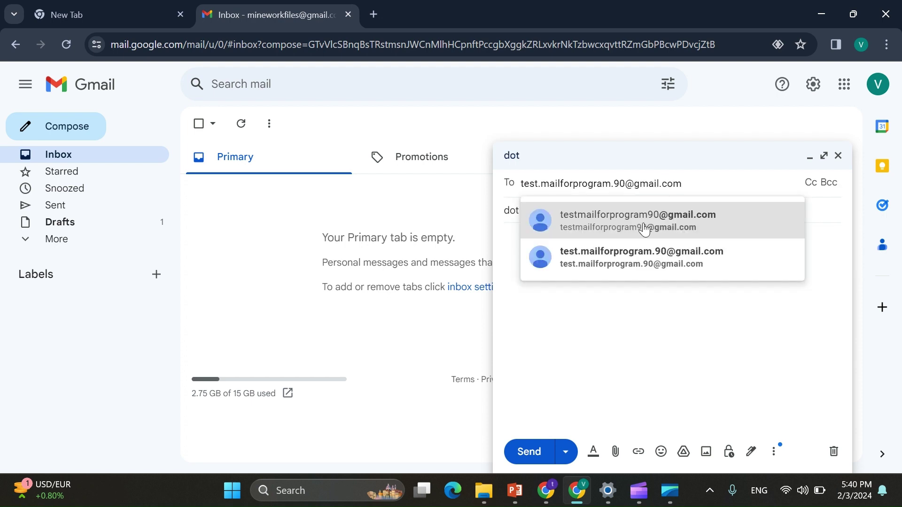
pyautogui.click(630, 256)
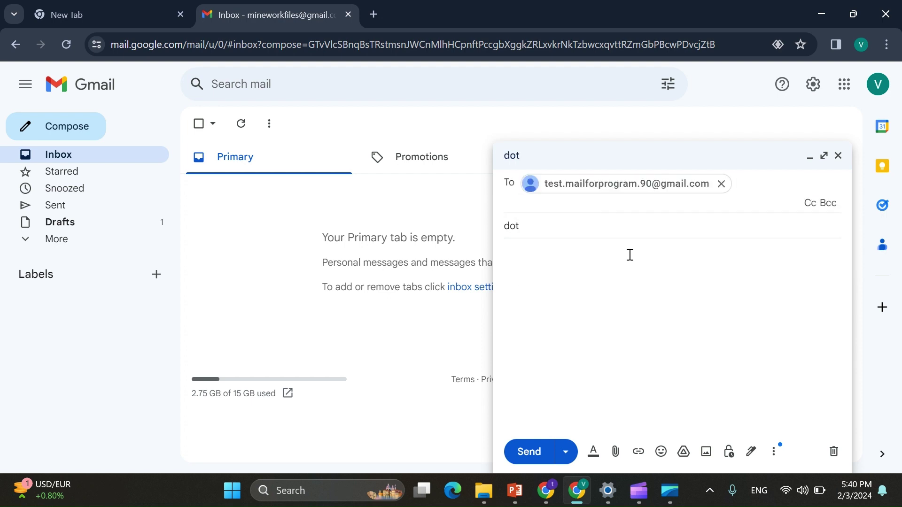
# Step: Finish the subject 'dot test', write the body 'hello', and send it
pyautogui.click(591, 230)
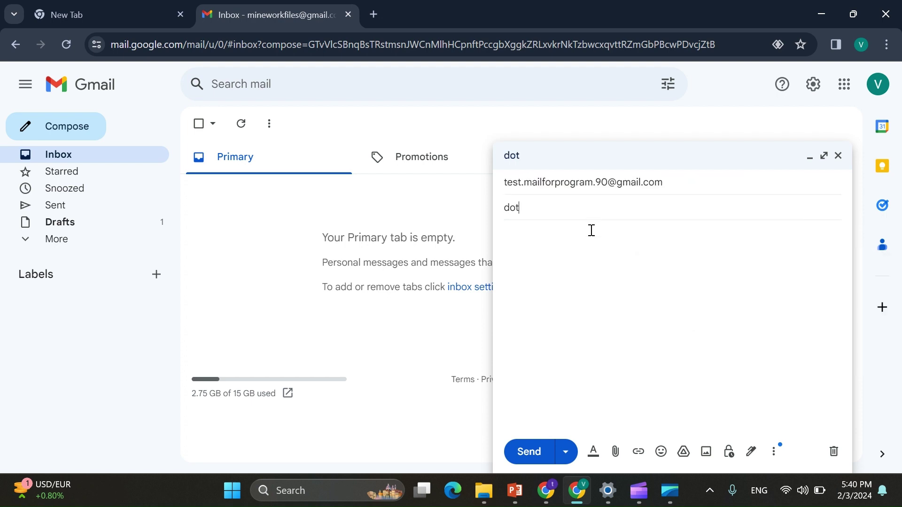
pyautogui.write('test')
pyautogui.click(568, 315)
pyautogui.write('hello')
pyautogui.click(529, 451)
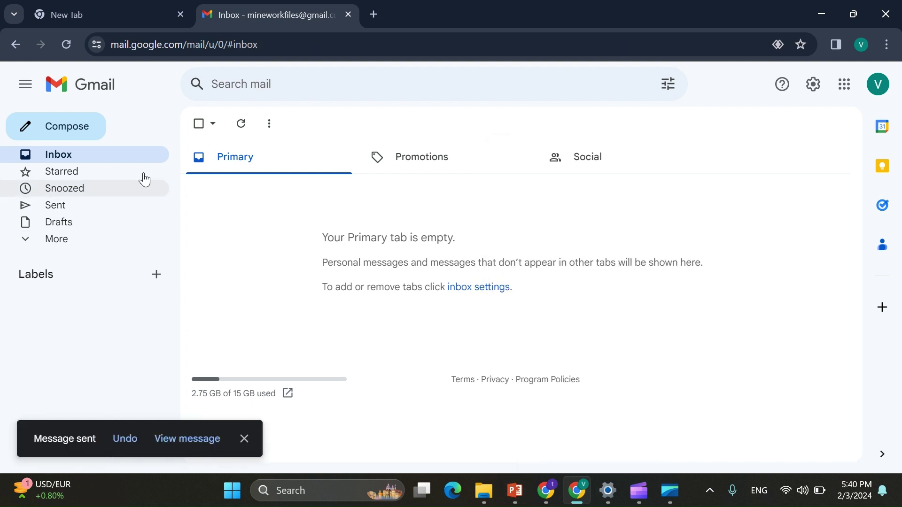
# Step: Compose a new email to the test account's address typed in capital letters
pyautogui.click(98, 139)
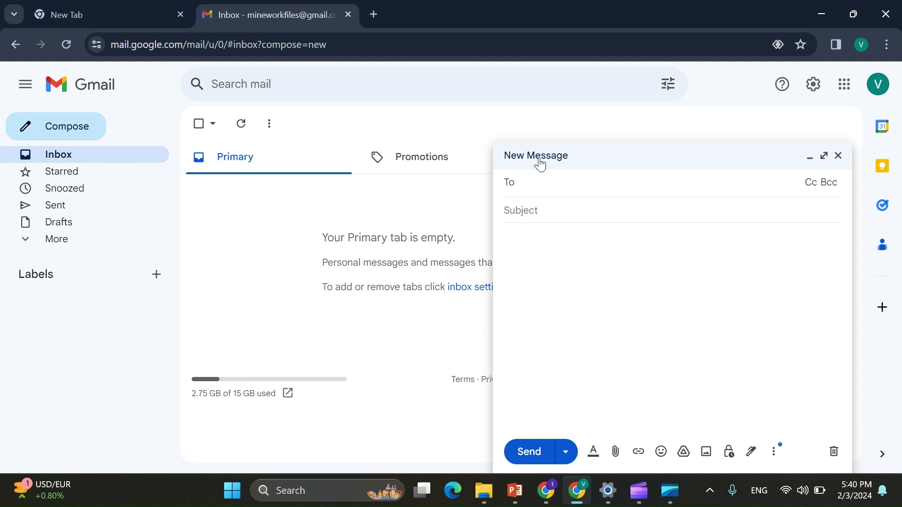
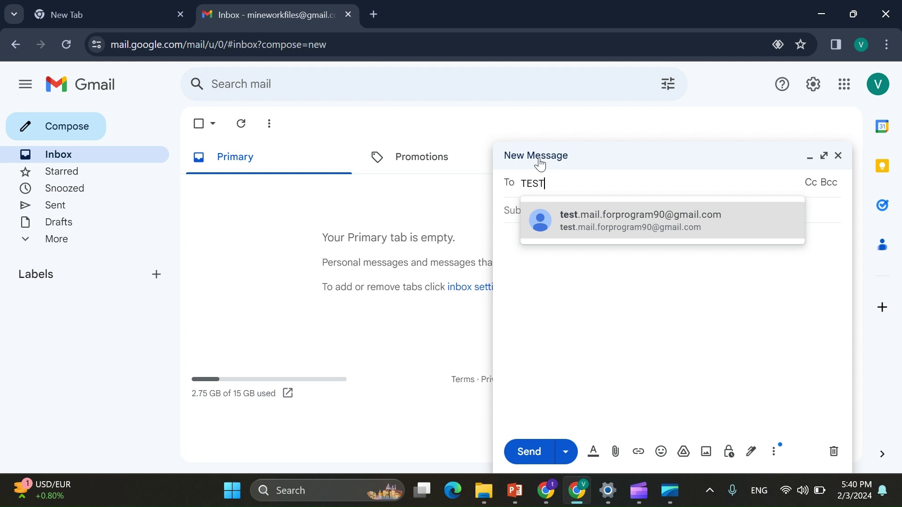
pyautogui.press('capslock')
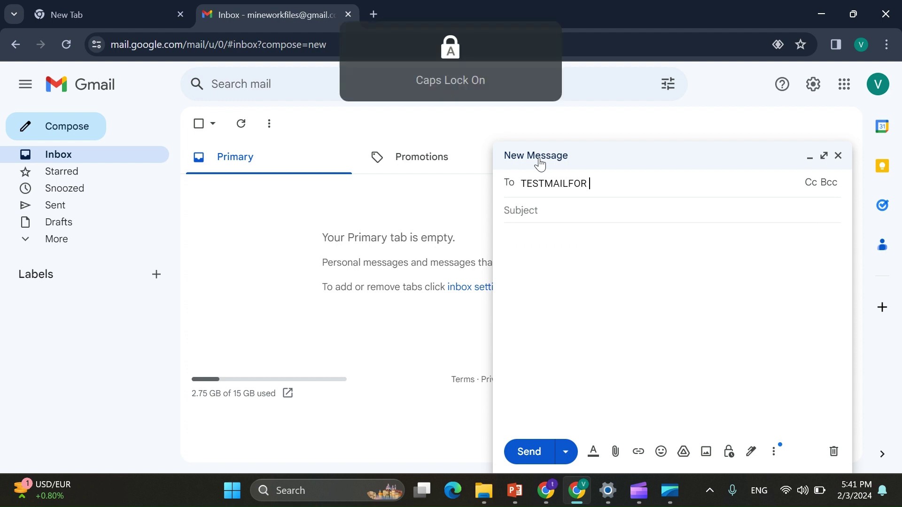
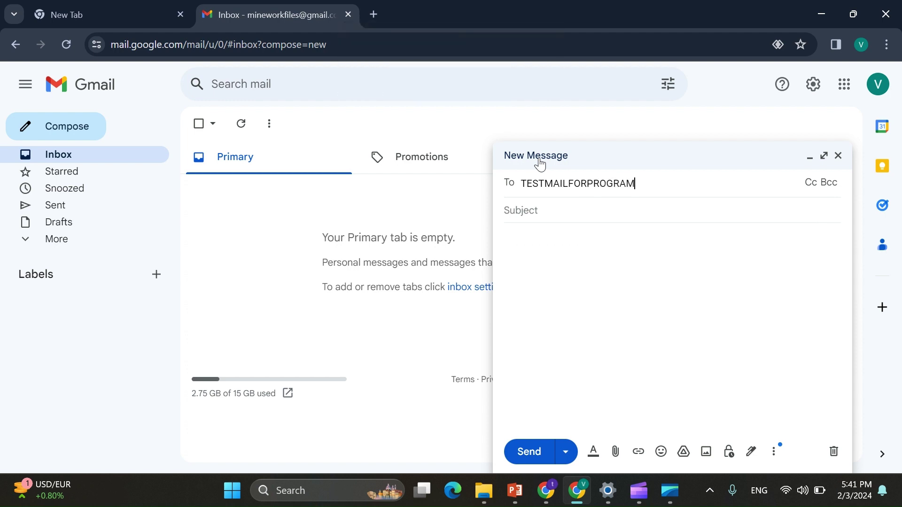
pyautogui.press('capslock')
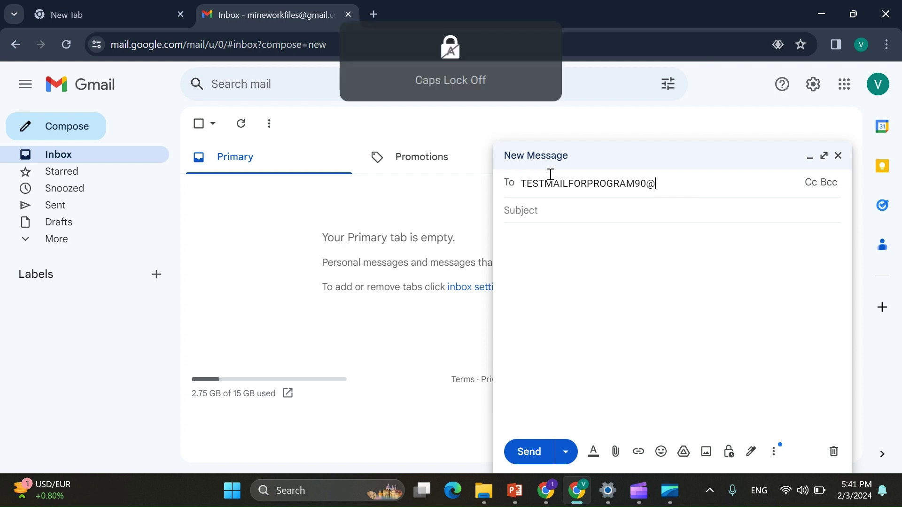
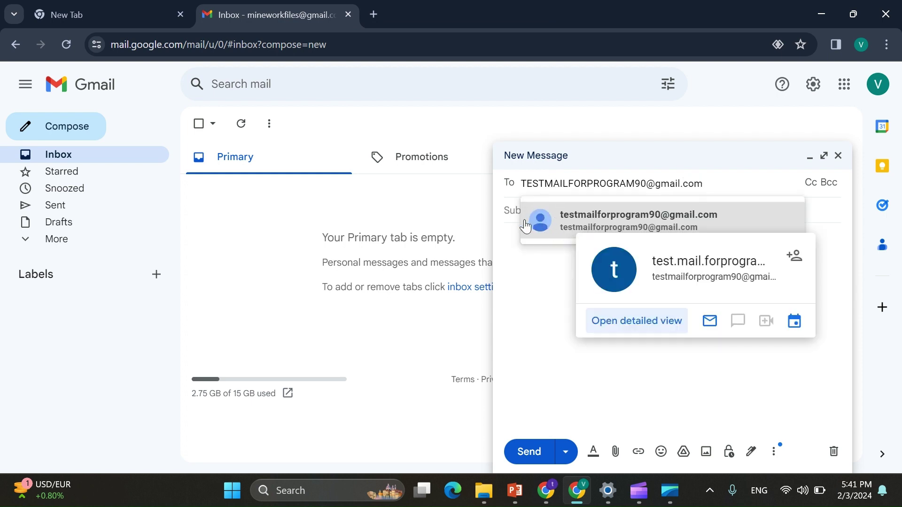
pyautogui.click(550, 230)
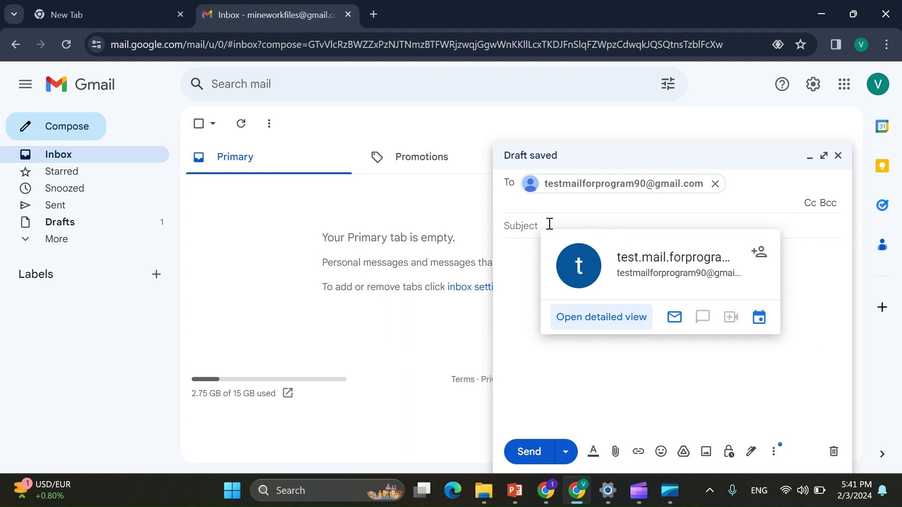
# Step: Enter the subject 'case test' and send the message
pyautogui.click(549, 224)
pyautogui.write('capital')
pyautogui.press('BackSpace')
pyautogui.press('BackSpace')
pyautogui.press('BackSpace')
pyautogui.press('BackSpace')
pyautogui.press('BackSpace')
pyautogui.write('se')
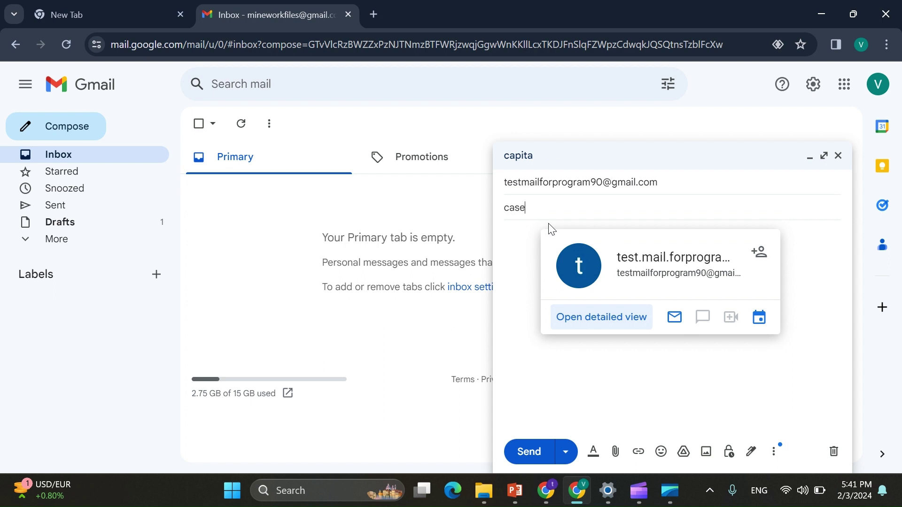
pyautogui.write(' eest')
pyautogui.click(528, 452)
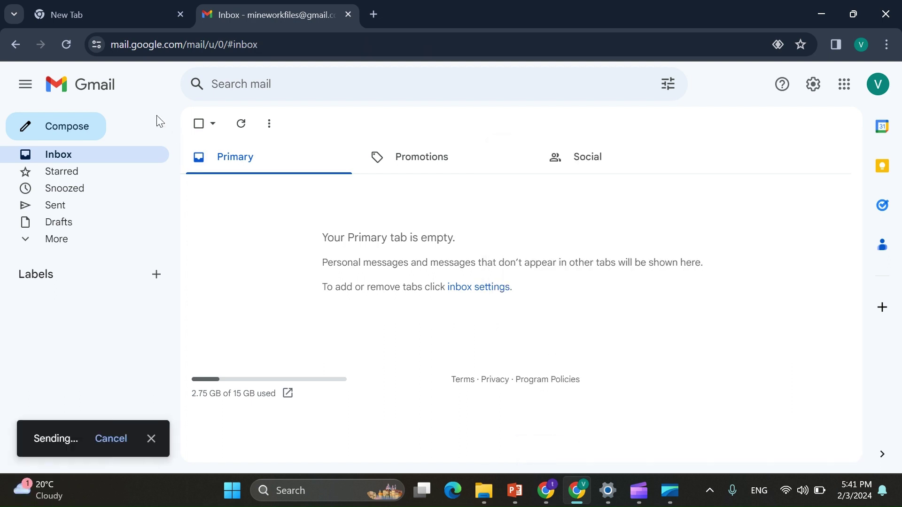
# Step: Compose a new email to the test account's +facebook plus-alias address
pyautogui.click(90, 135)
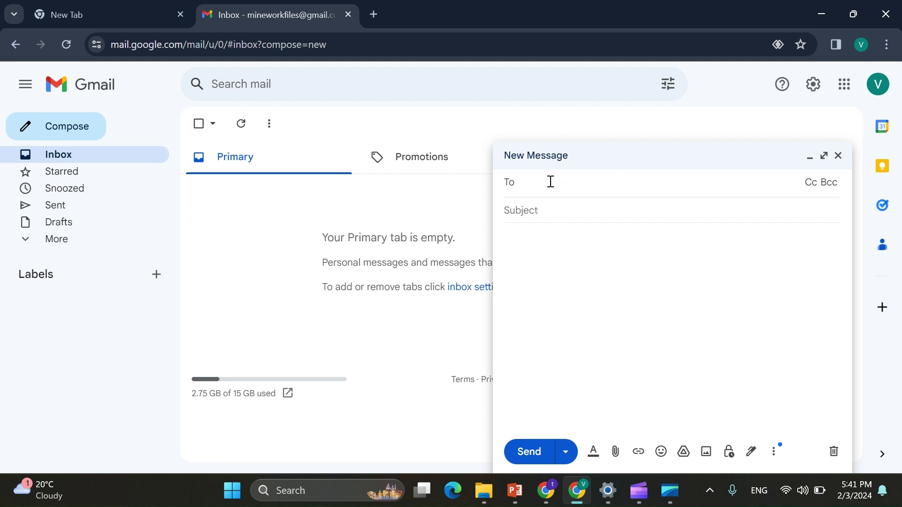
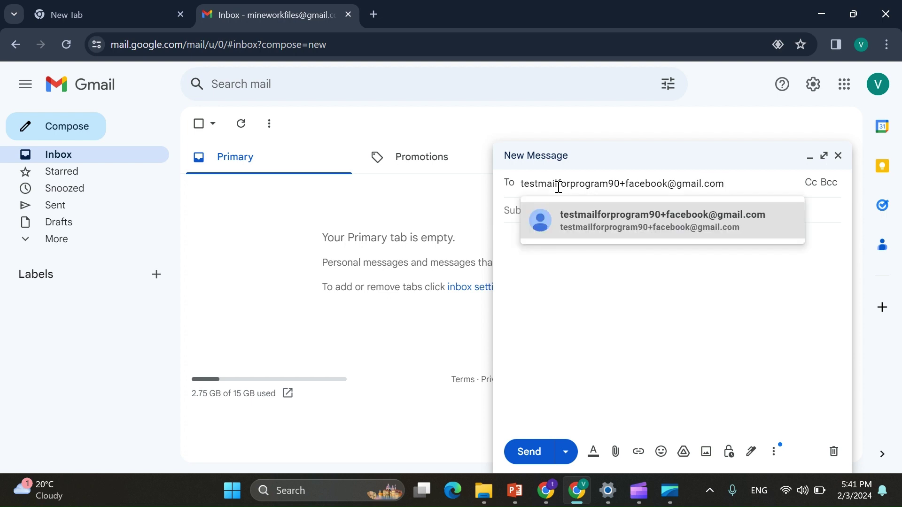
pyautogui.click(579, 230)
# Step: Add the subject 'aliases test' and the body 'hi', then send it
pyautogui.click(553, 225)
pyautogui.click(556, 230)
pyautogui.write('i')
pyautogui.click(539, 205)
pyautogui.write('aliased')
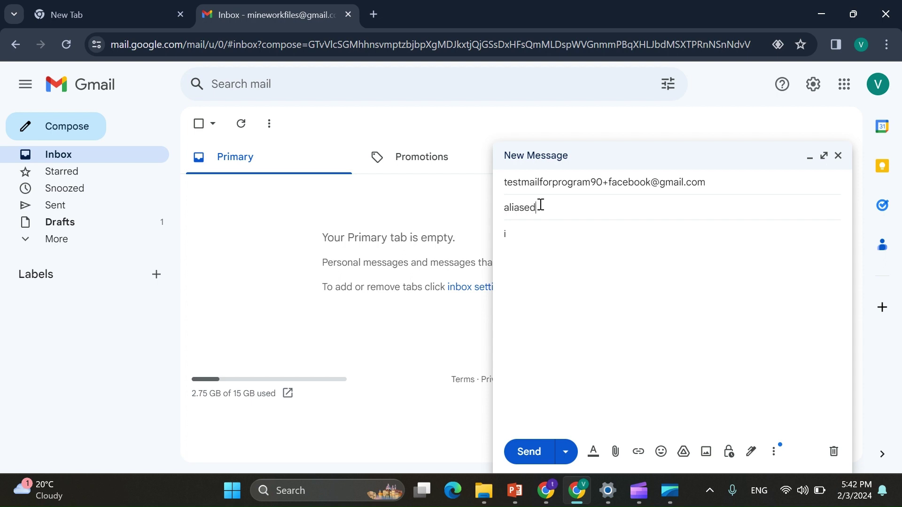
pyautogui.write(' test')
pyautogui.click(522, 228)
pyautogui.write('hi')
pyautogui.click(526, 453)
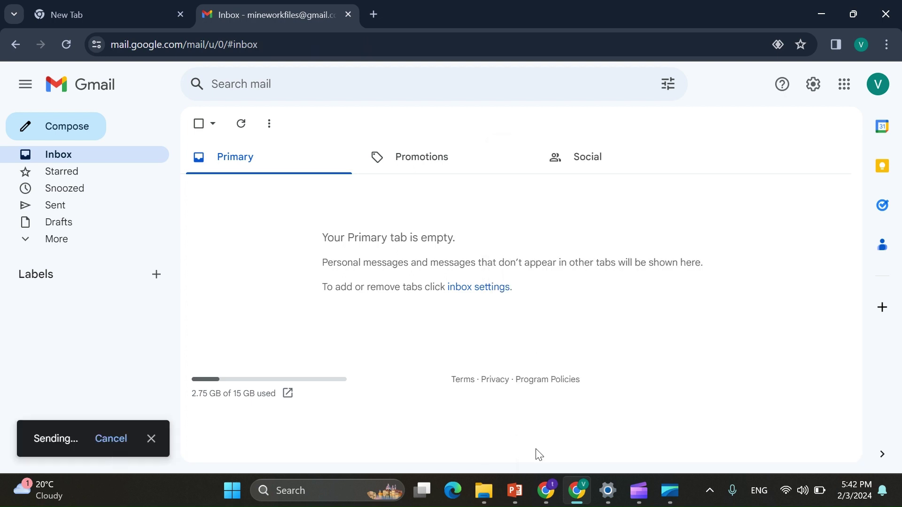
# Step: Send 'googmail test' to the googlemail.com variant of the test address, then bring up the test inbox
pyautogui.click(82, 136)
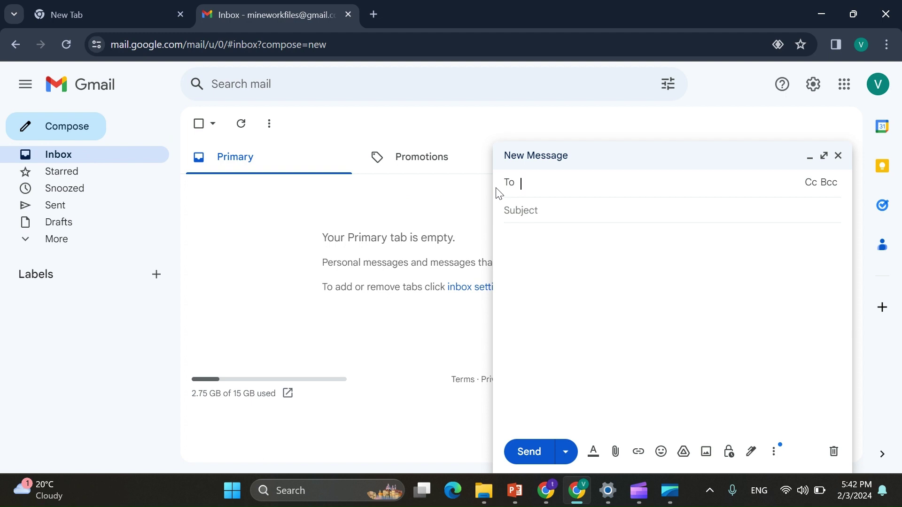
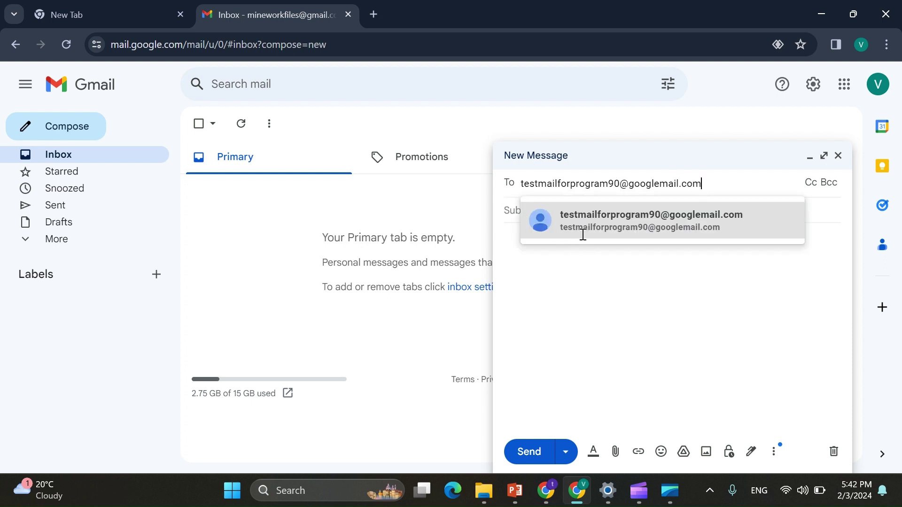
pyautogui.click(582, 220)
pyautogui.click(549, 219)
pyautogui.write('goog')
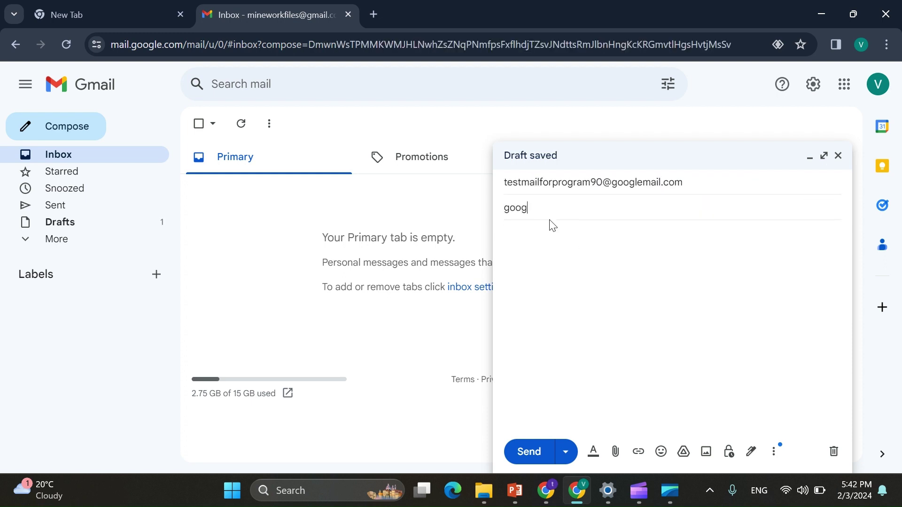
pyautogui.write('mail test')
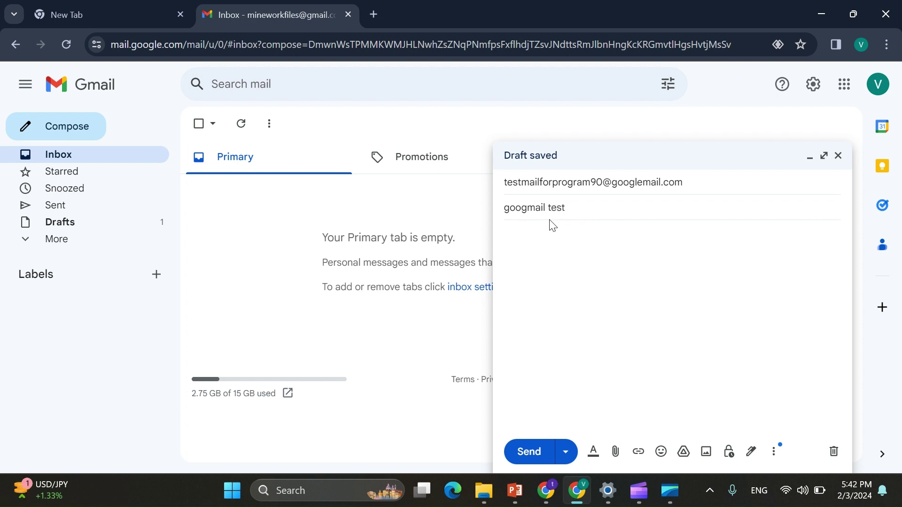
pyautogui.click(533, 450)
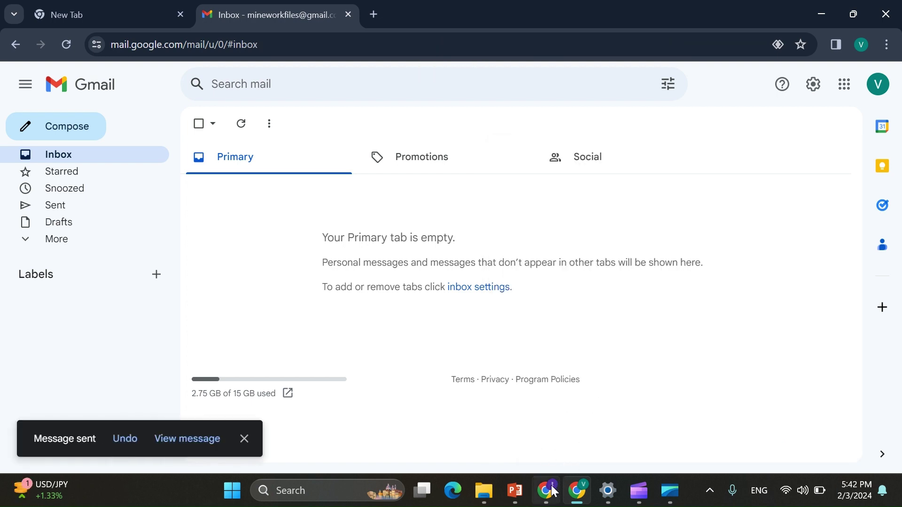
pyautogui.click(551, 491)
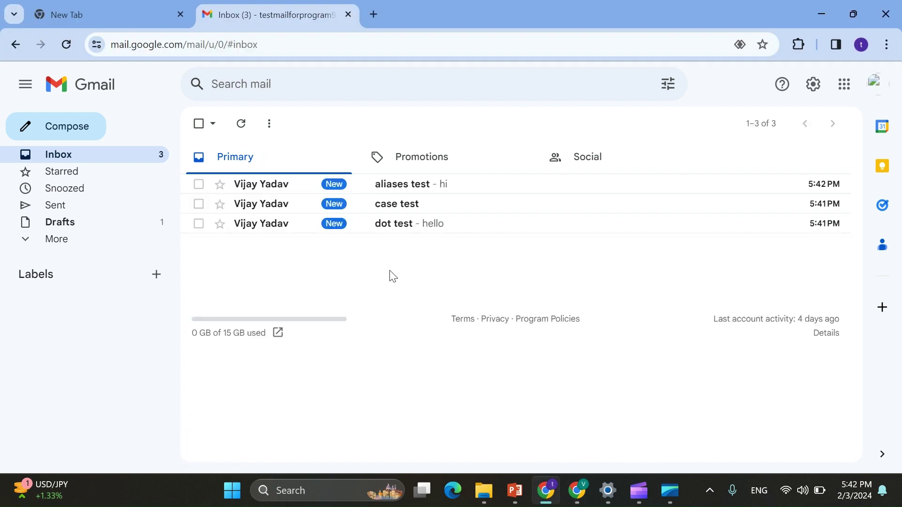
# Step: Confirm the test account's profile and open 'aliases test' to see its +facebook recipient
pyautogui.click(861, 44)
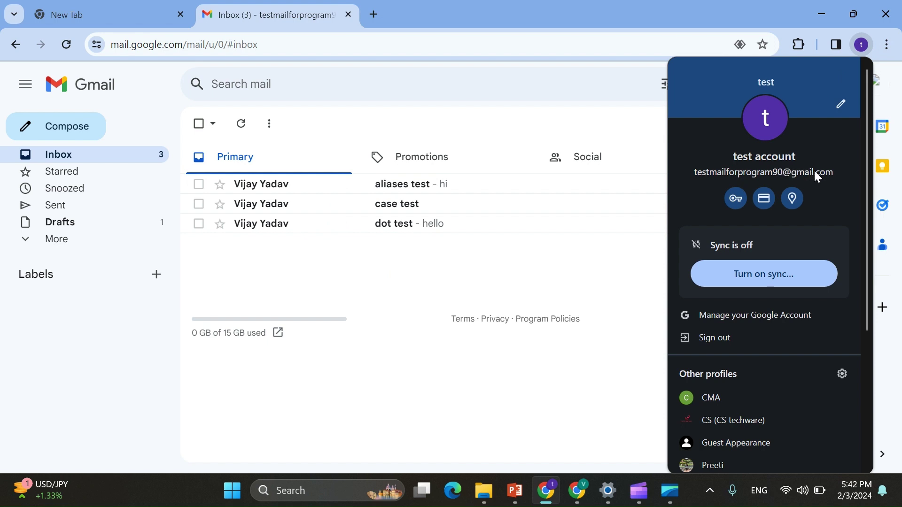
pyautogui.click(598, 319)
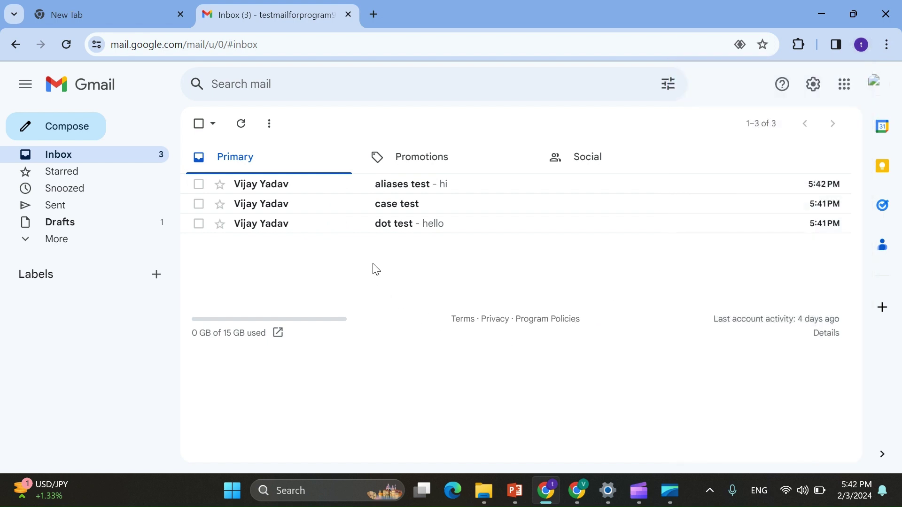
pyautogui.click(319, 188)
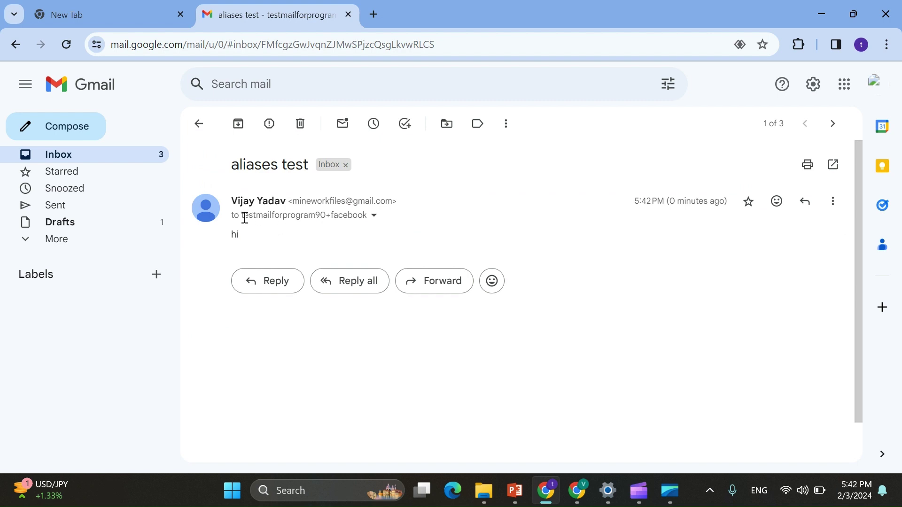
pyautogui.moveTo(245, 217)
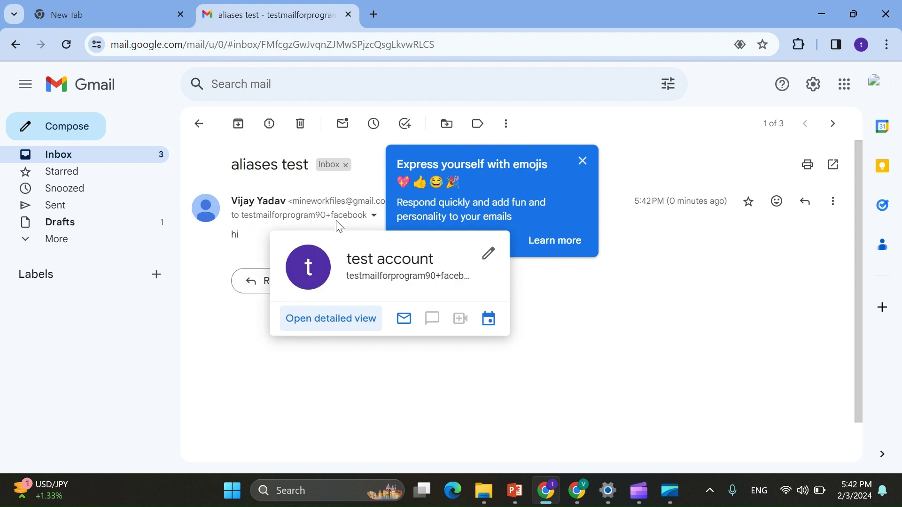
# Step: Inspect the recipient details of the 'googmail test' and 'case test' messages
pyautogui.click(199, 124)
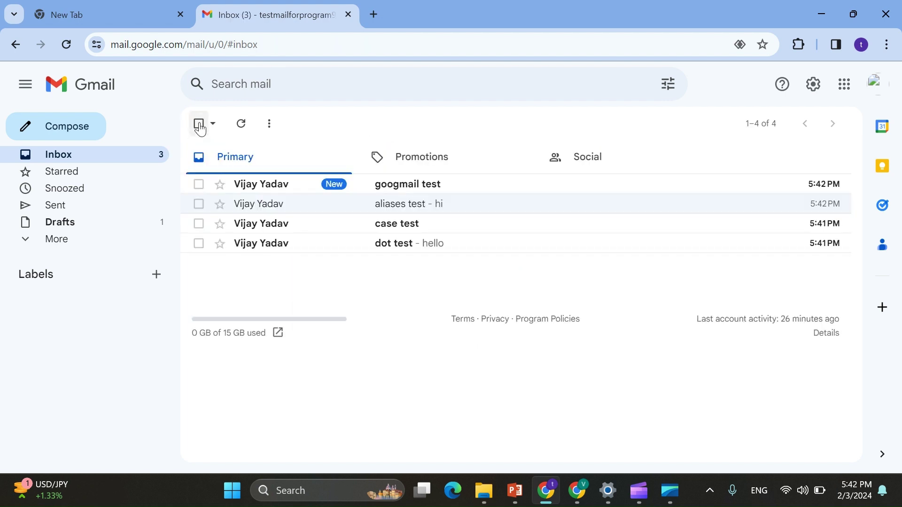
pyautogui.click(417, 198)
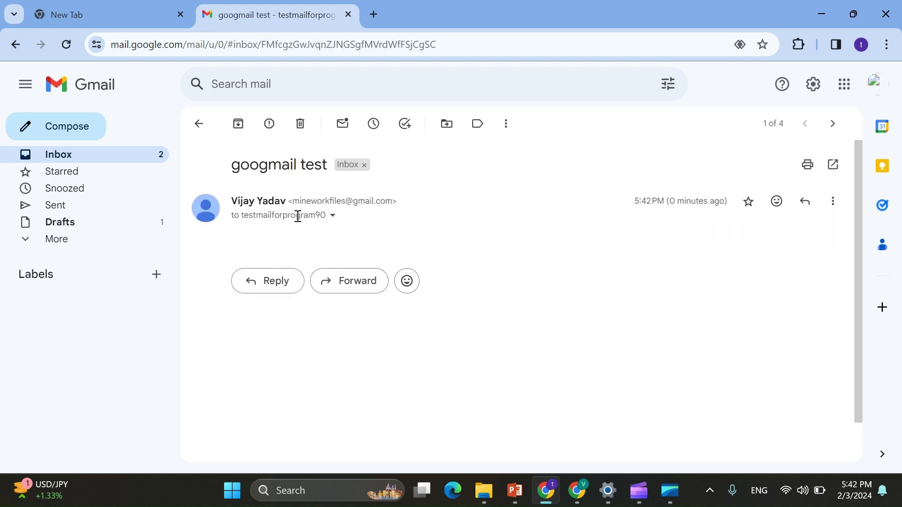
pyautogui.click(332, 217)
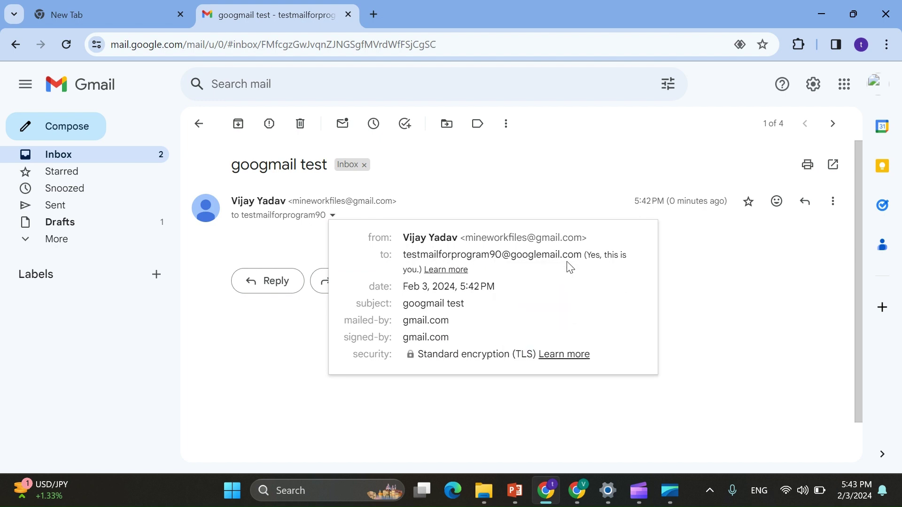
pyautogui.click(288, 376)
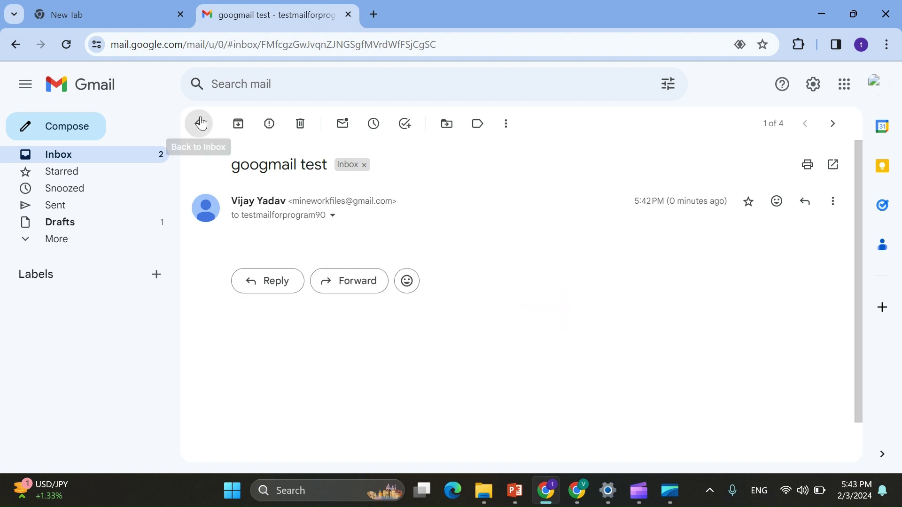
pyautogui.click(201, 123)
pyautogui.click(364, 227)
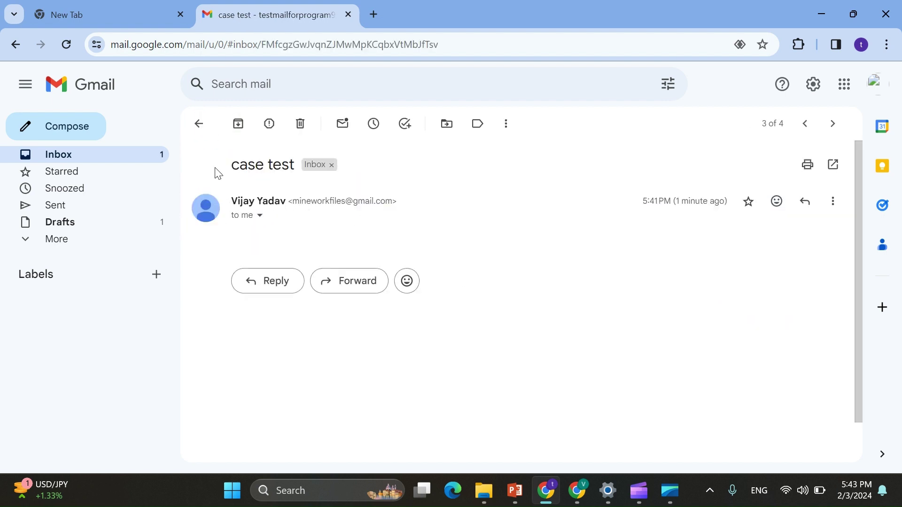
pyautogui.click(198, 125)
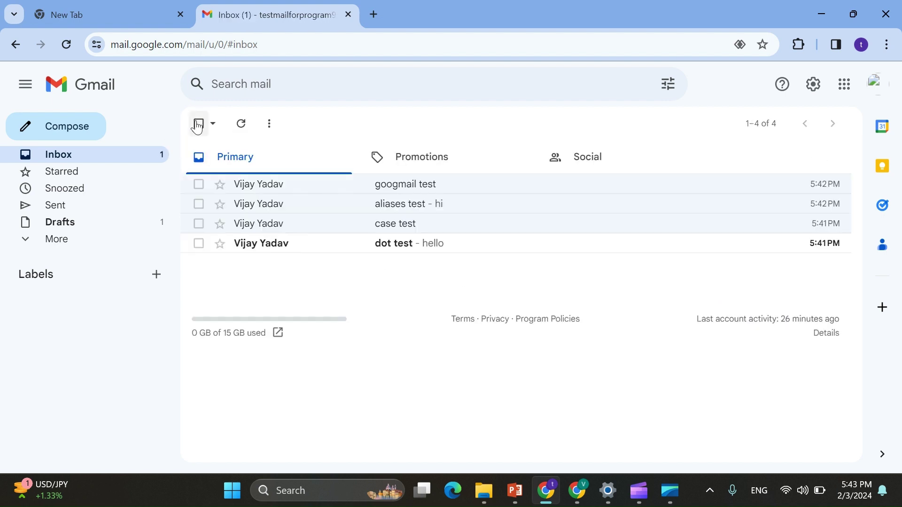
# Step: Check the 'dot test' recipient details, then return to the PowerPoint closing slide
pyautogui.click(395, 255)
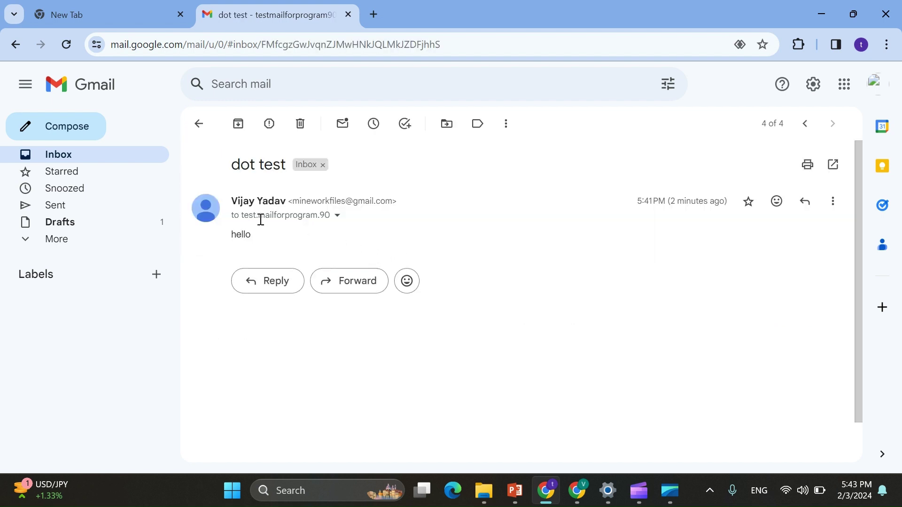
pyautogui.click(337, 215)
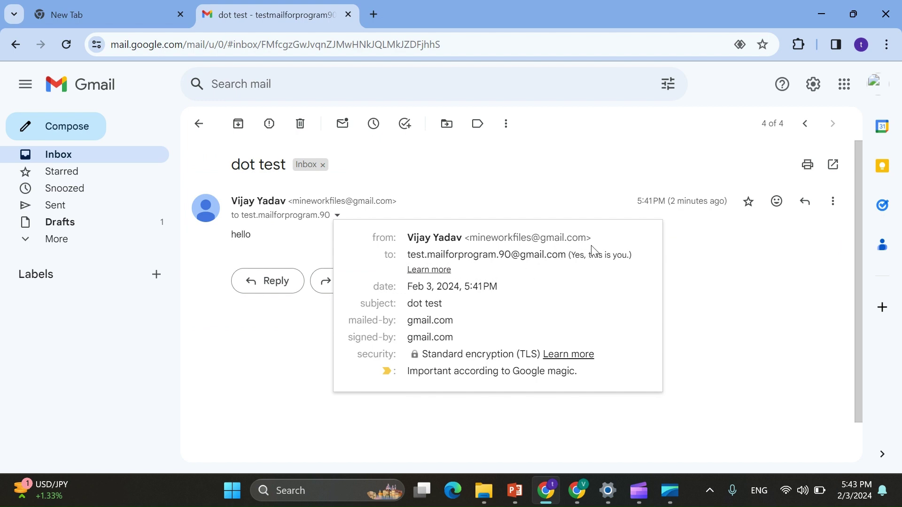
pyautogui.click(714, 350)
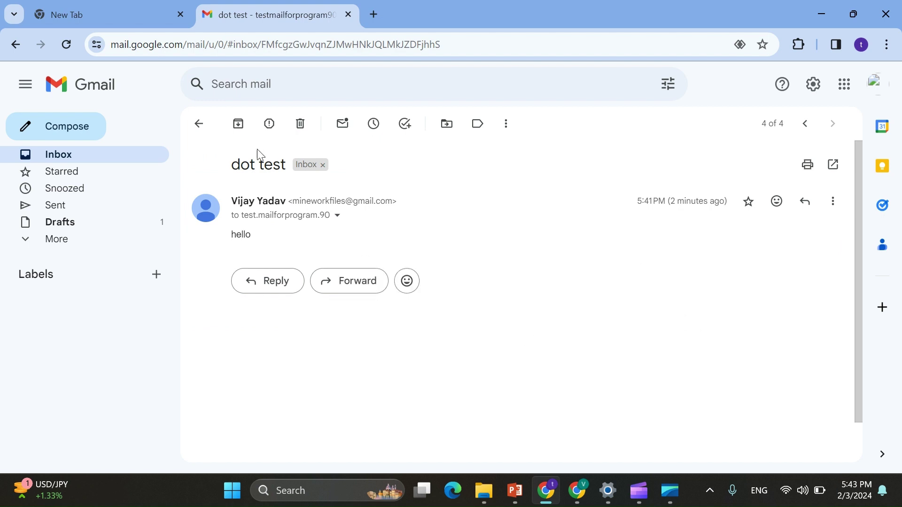
pyautogui.click(201, 125)
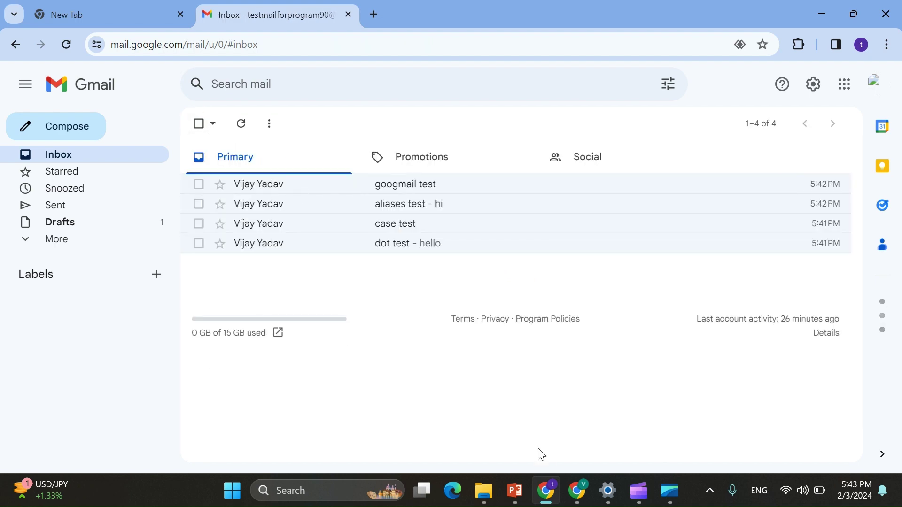
pyautogui.click(516, 502)
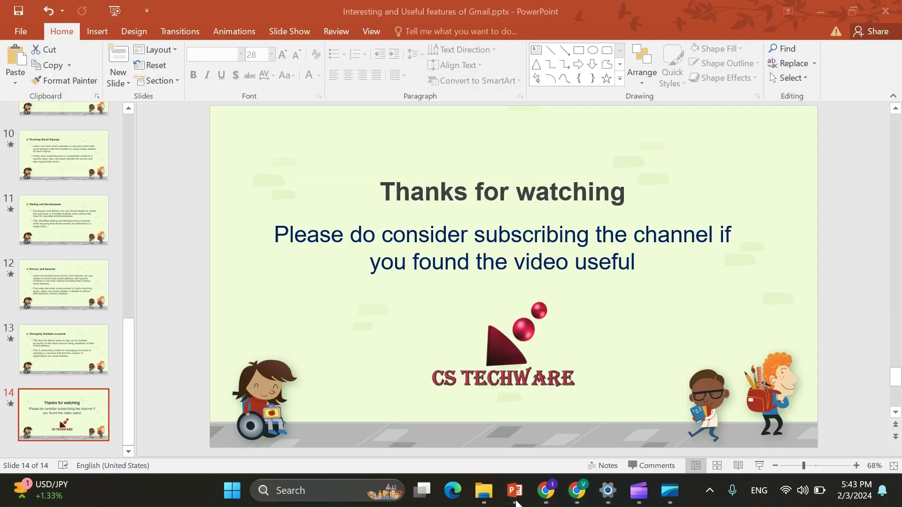